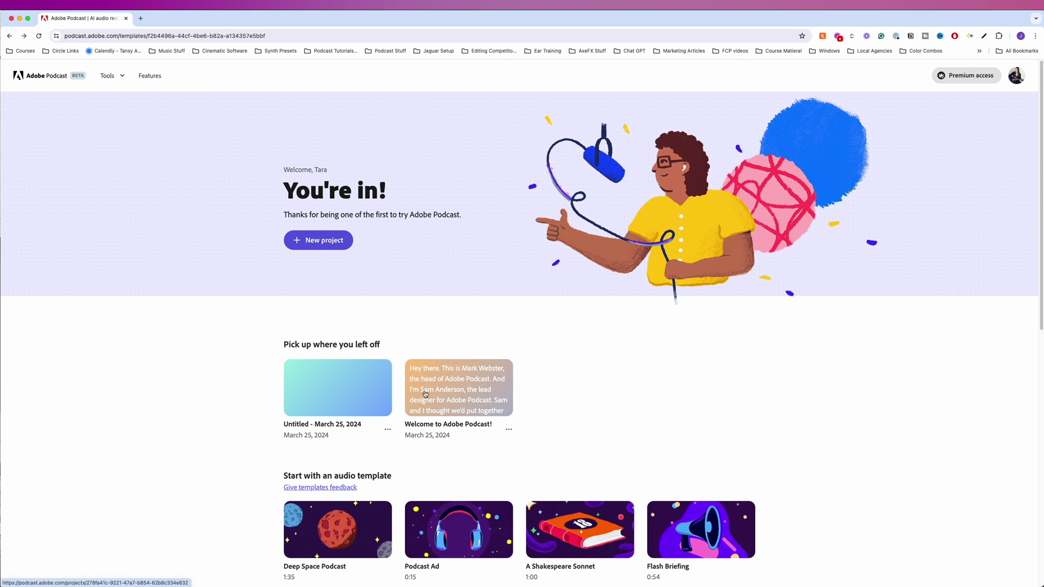
# Open the Welcome to Adobe Podcast sample project and browse its music collections.
pyautogui.click(458, 390)
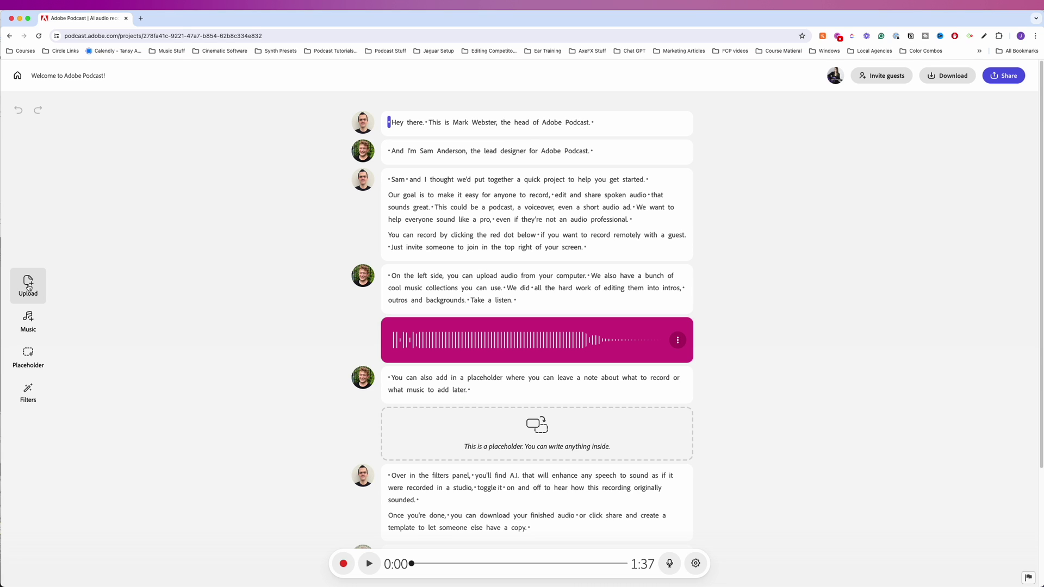
pyautogui.click(32, 325)
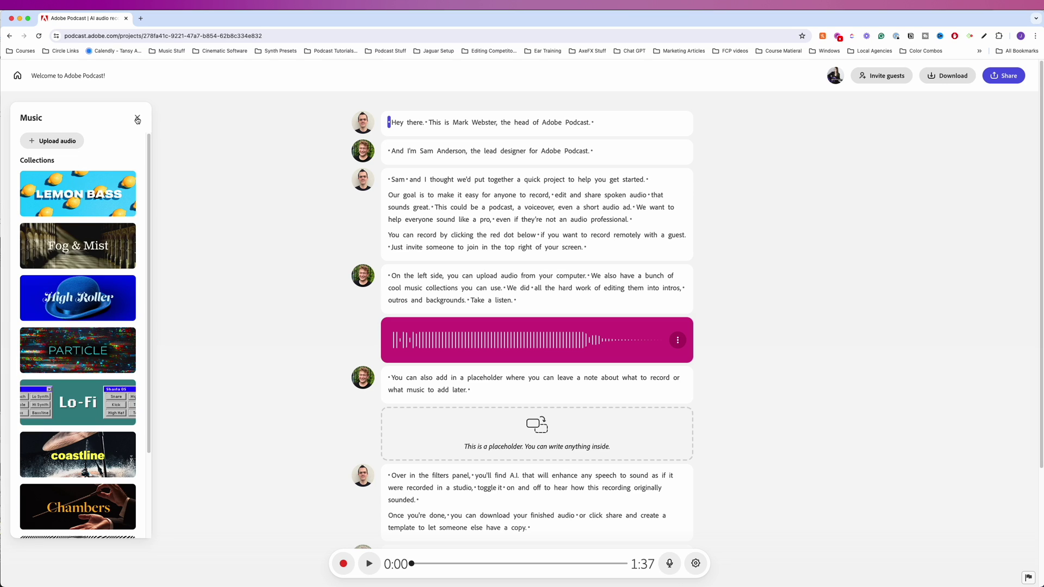
pyautogui.click(138, 119)
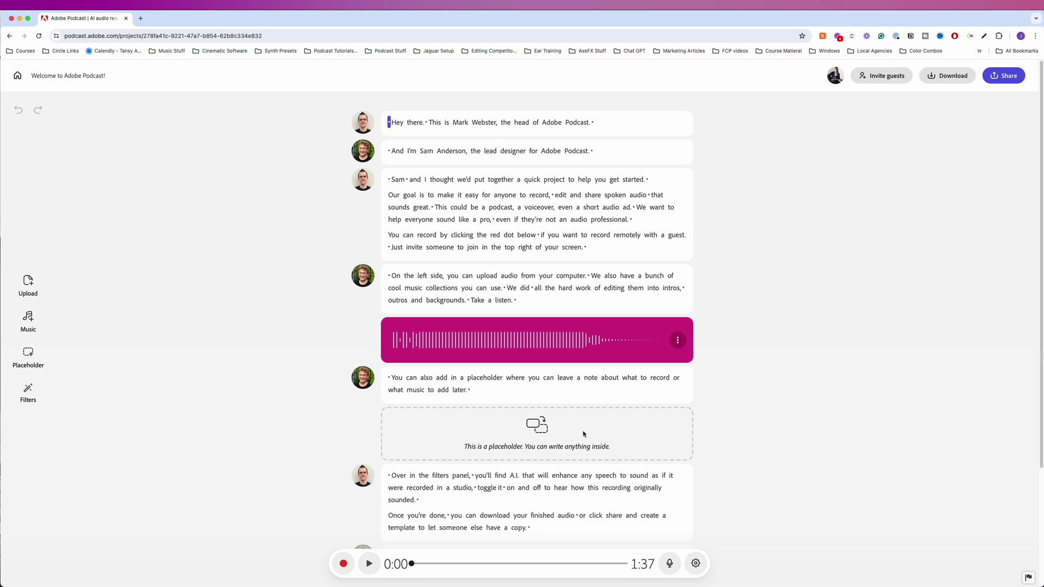
# Scroll through the transcript and look over the available speech filters.
pyautogui.scroll(-5, 617, 442)
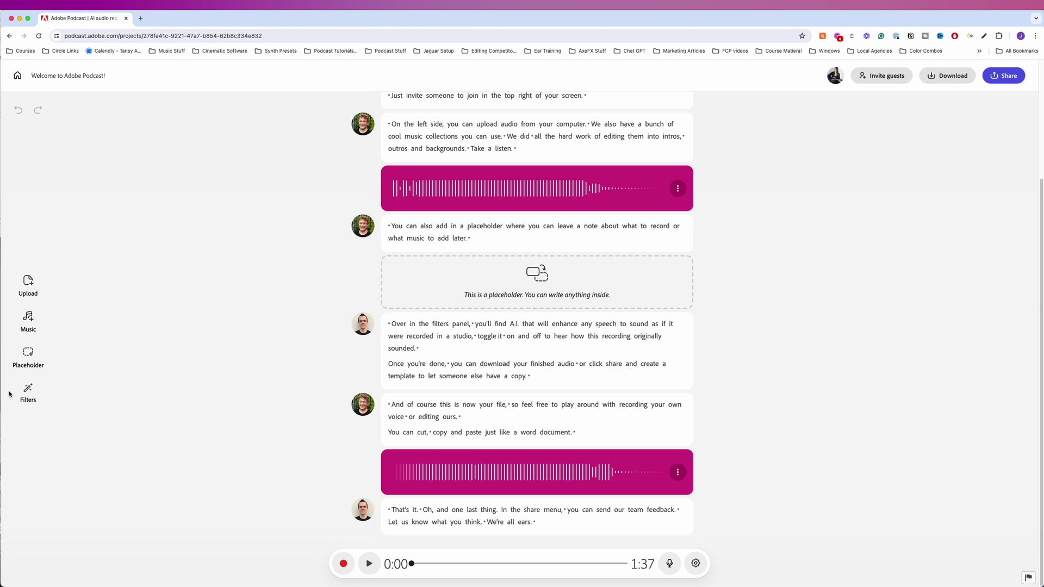
pyautogui.click(22, 397)
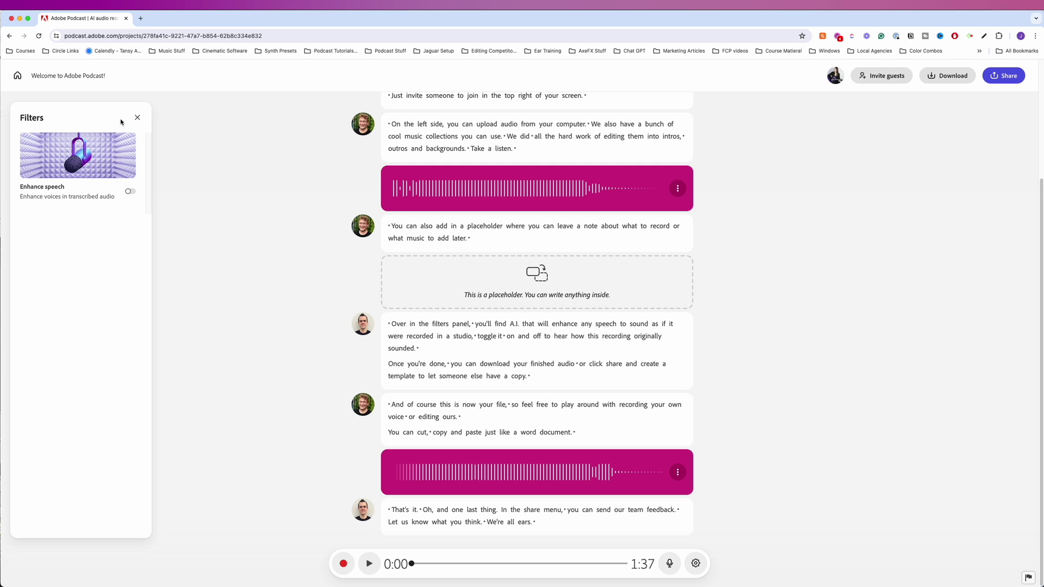
pyautogui.click(137, 117)
# Leave the sample project and open Enhance Speech with Sample.wav at 90% strength.
pyautogui.click(17, 75)
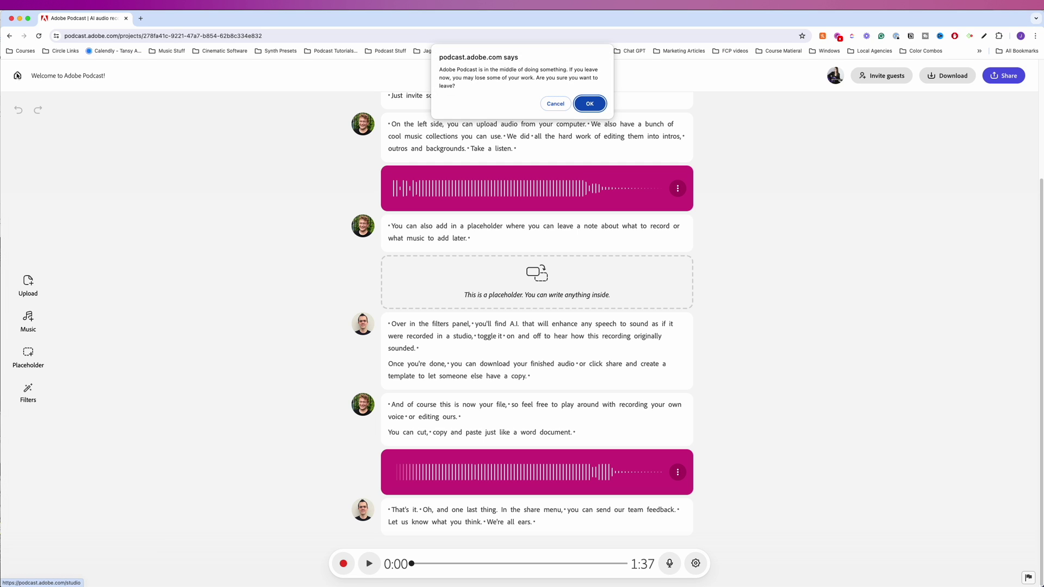
pyautogui.click(573, 103)
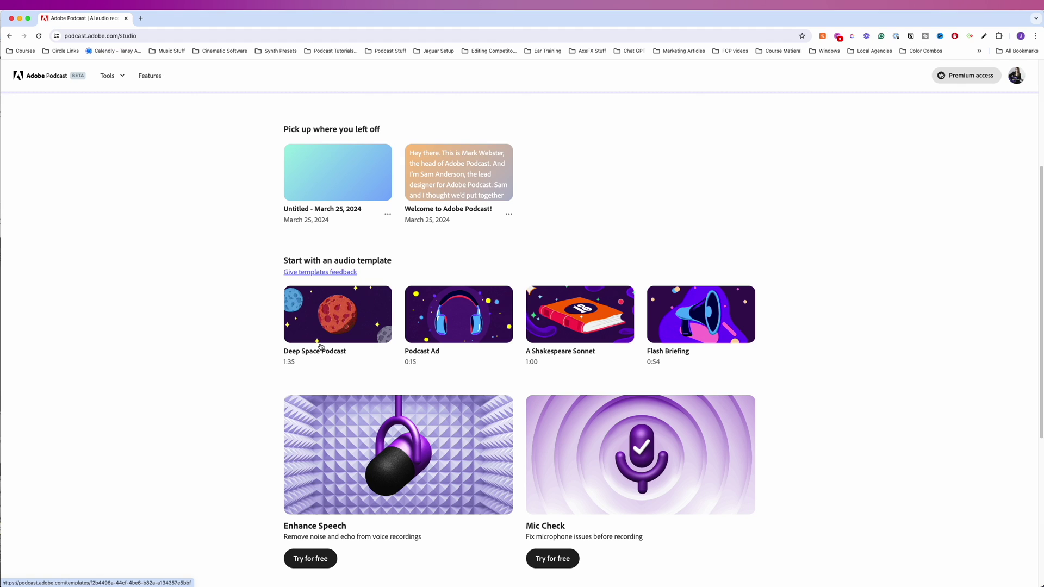
pyautogui.click(400, 456)
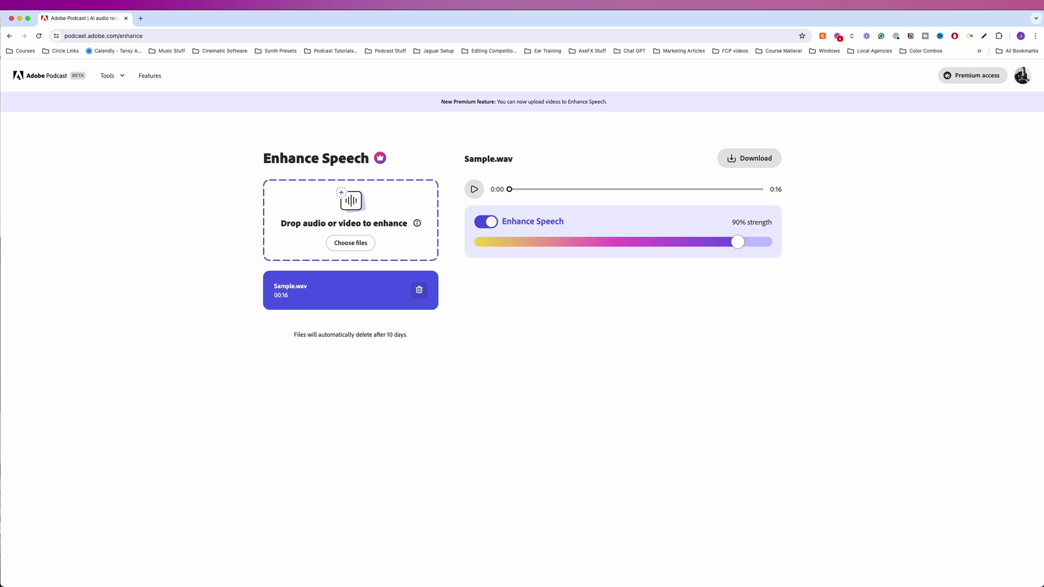
# Return to the studio home and start the free Mic Check tool.
pyautogui.click(10, 36)
pyautogui.scroll(-2, 257, 459)
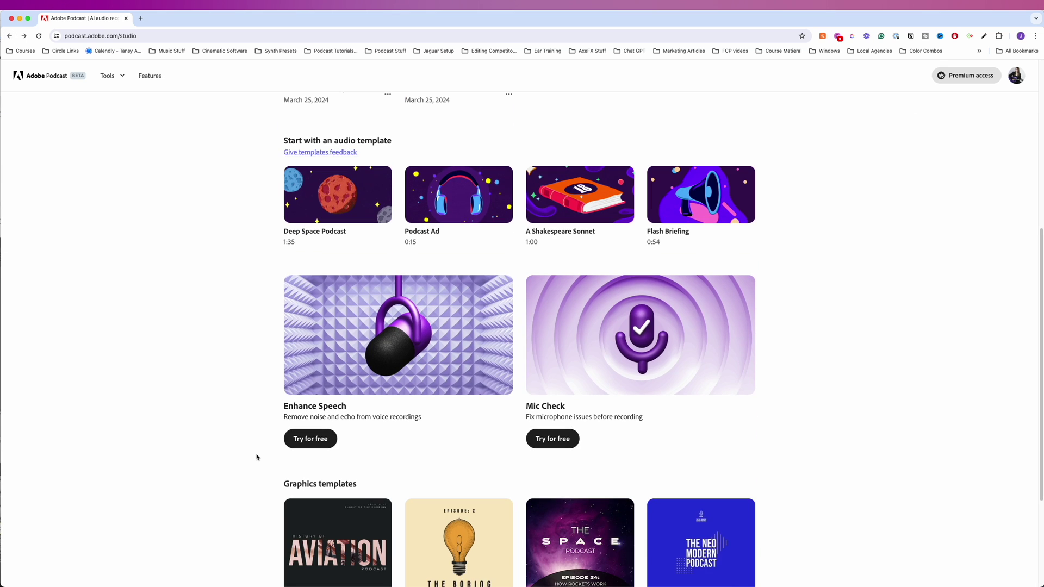
pyautogui.scroll(-2, 257, 455)
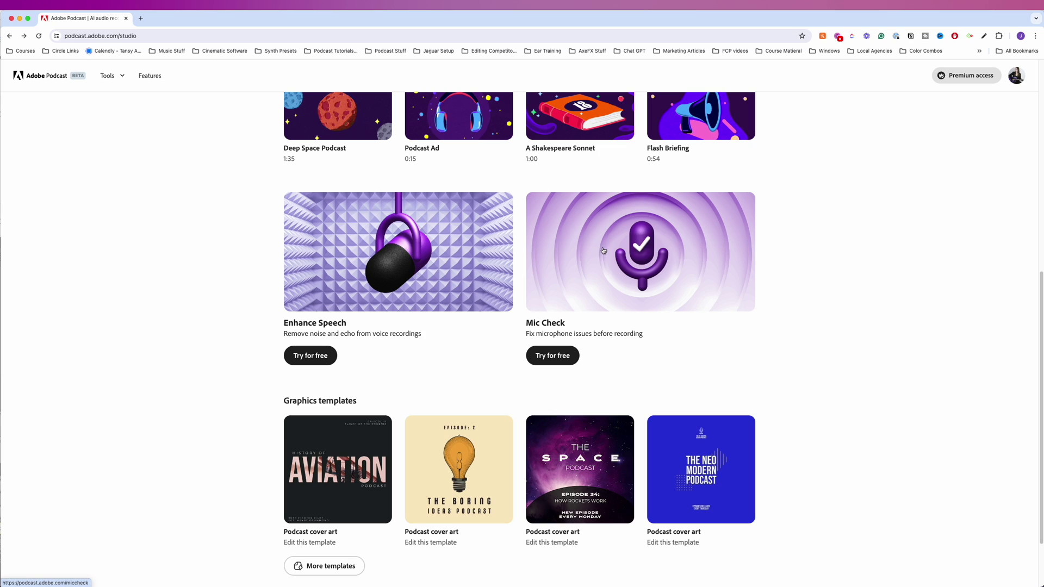
pyautogui.click(559, 360)
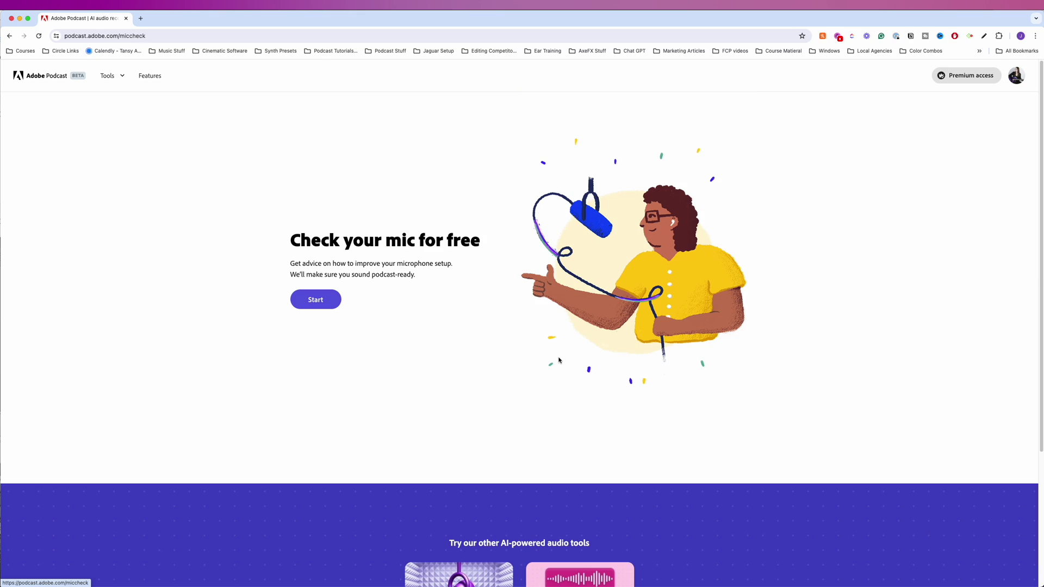
# Start Mic Check and begin the microphone test with the prompt phrase.
pyautogui.click(319, 300)
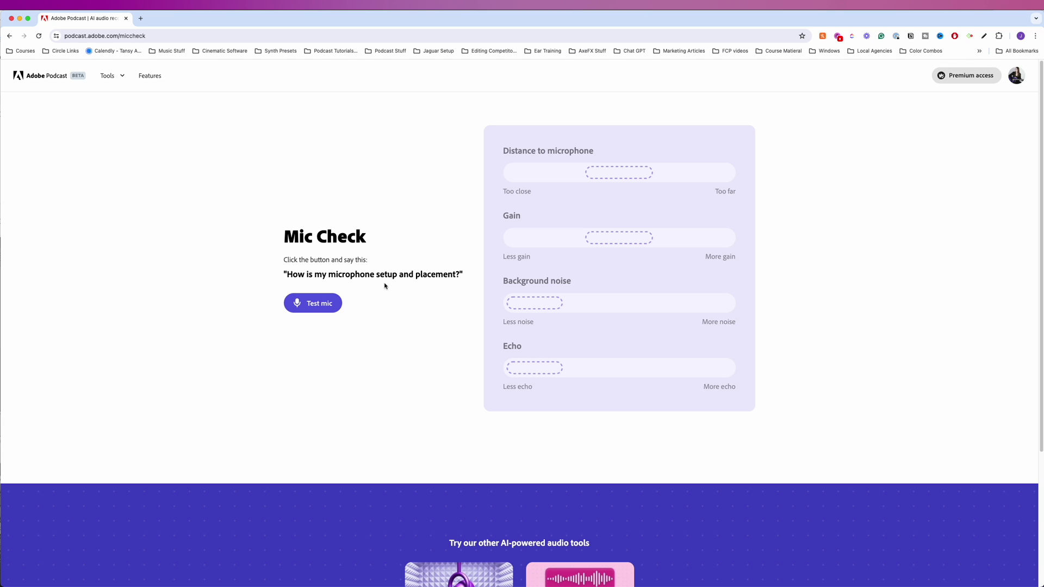
pyautogui.click(316, 306)
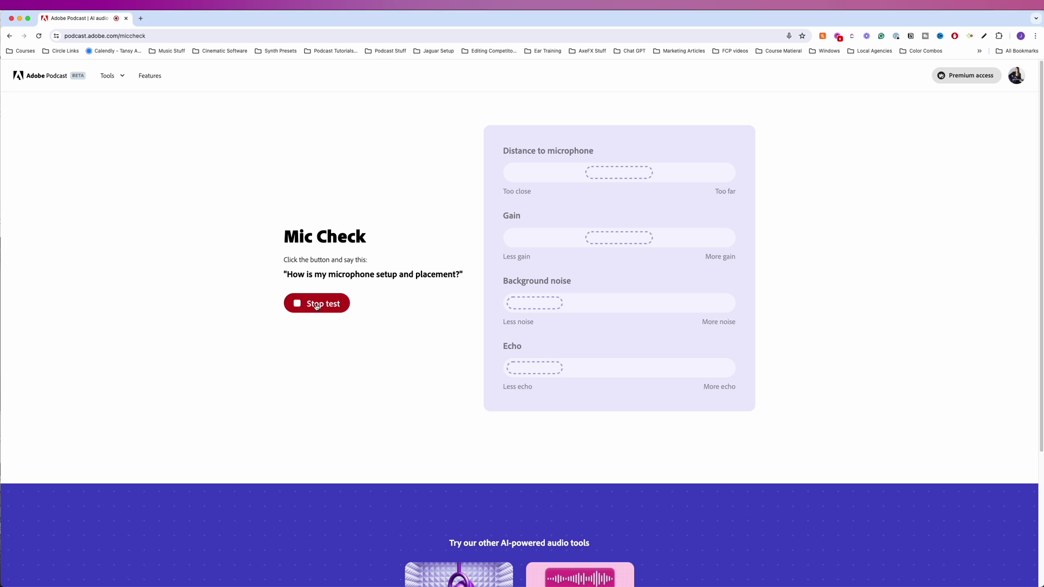
# Stop the microphone test so Mic Check analyses the setup.
pyautogui.click(316, 304)
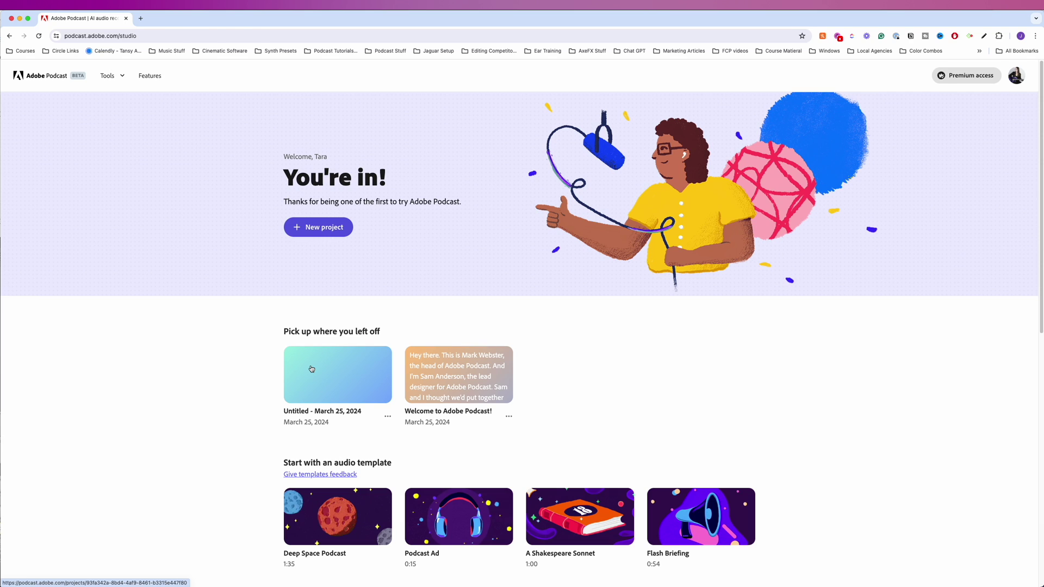
# Open the Untitled – March 25, 2024 project and dismiss the guest invitation without sending.
pyautogui.click(311, 369)
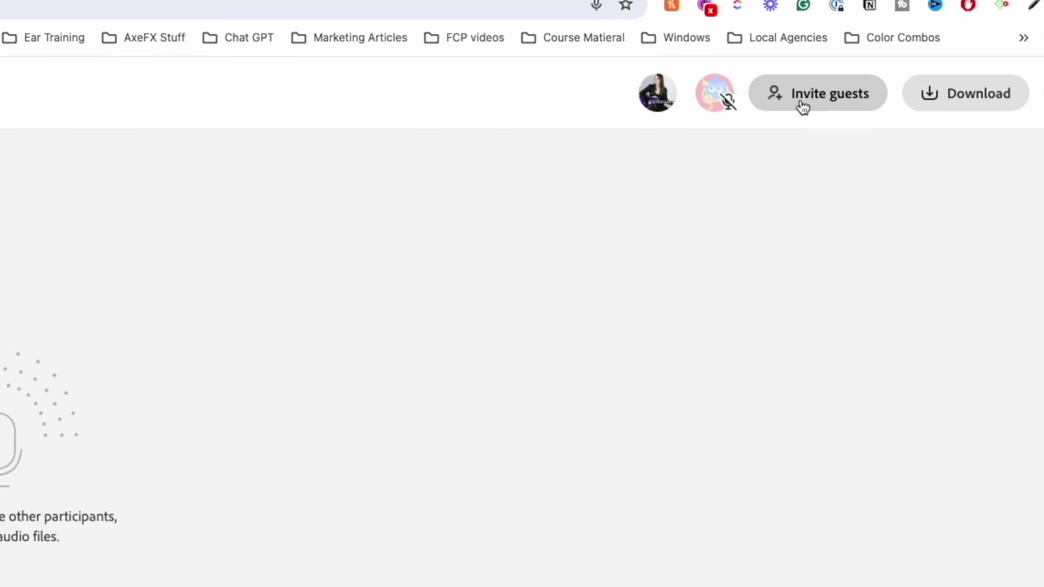
pyautogui.click(802, 107)
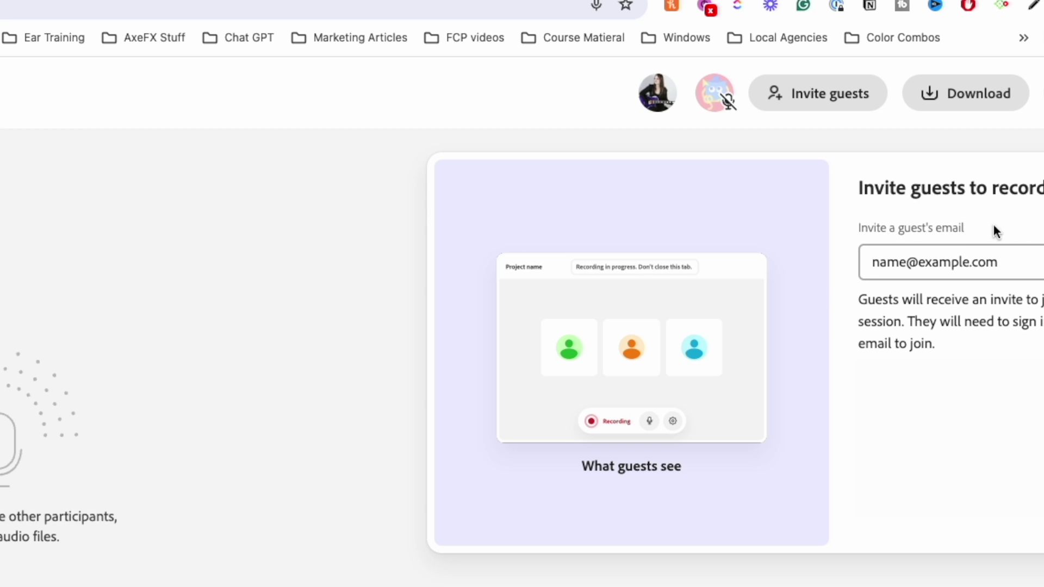
pyautogui.click(294, 160)
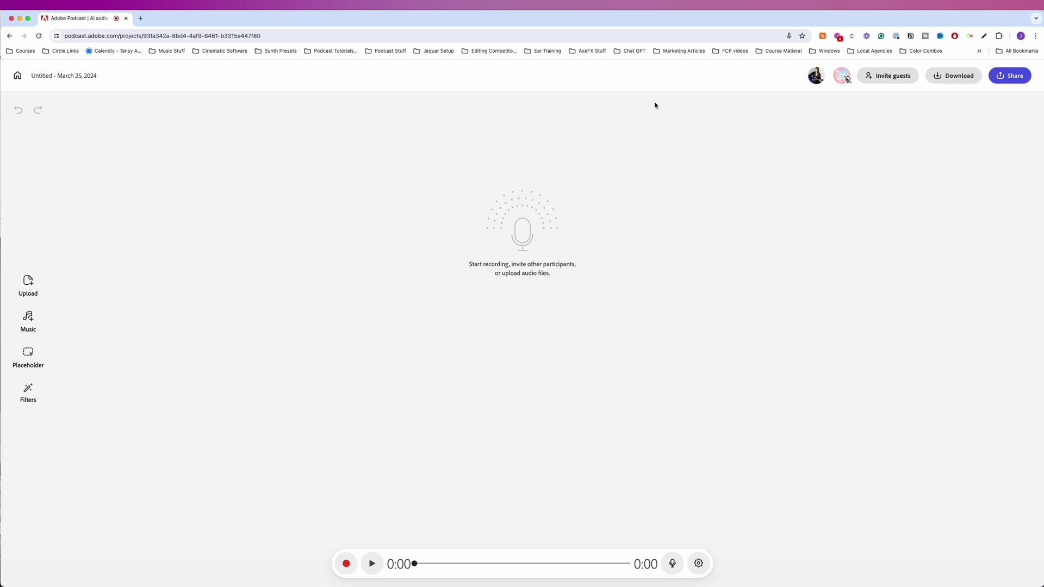
# Record the two-person session and stop after 0:57 to keep the take.
pyautogui.click(346, 563)
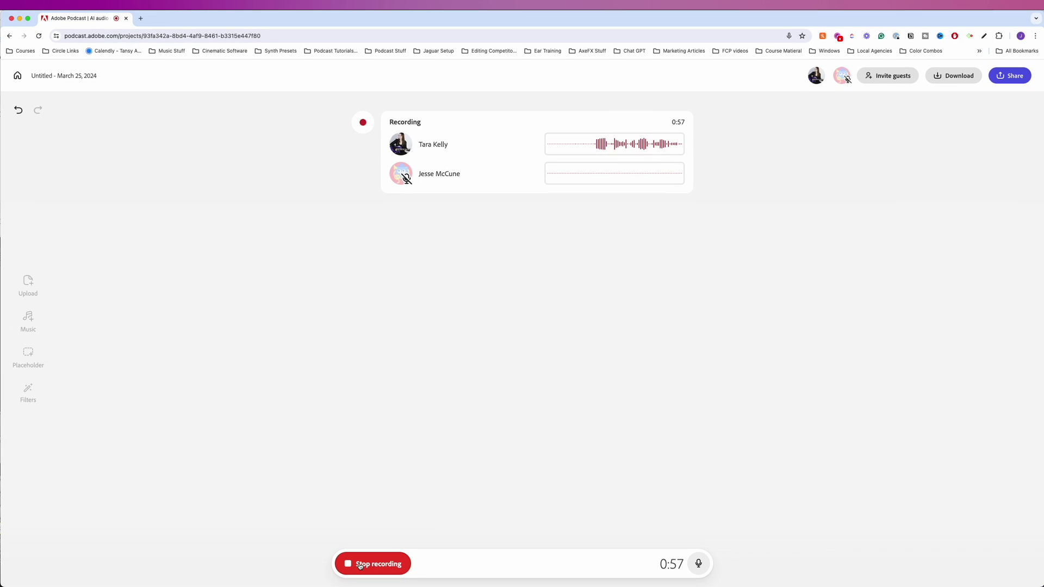
pyautogui.click(359, 565)
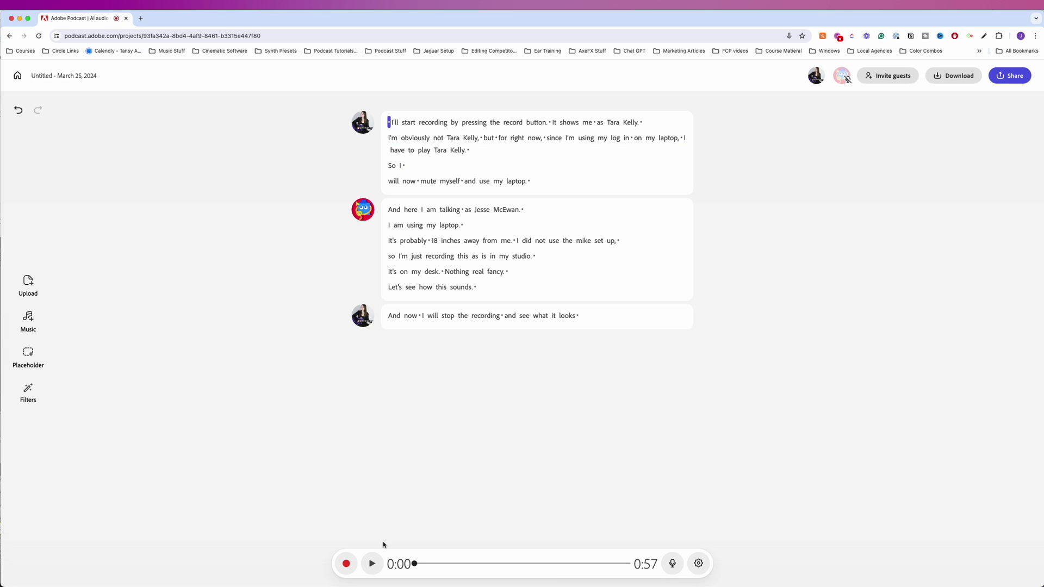
# Play the 0:57 two-speaker recording from 0:00.
pyautogui.click(372, 563)
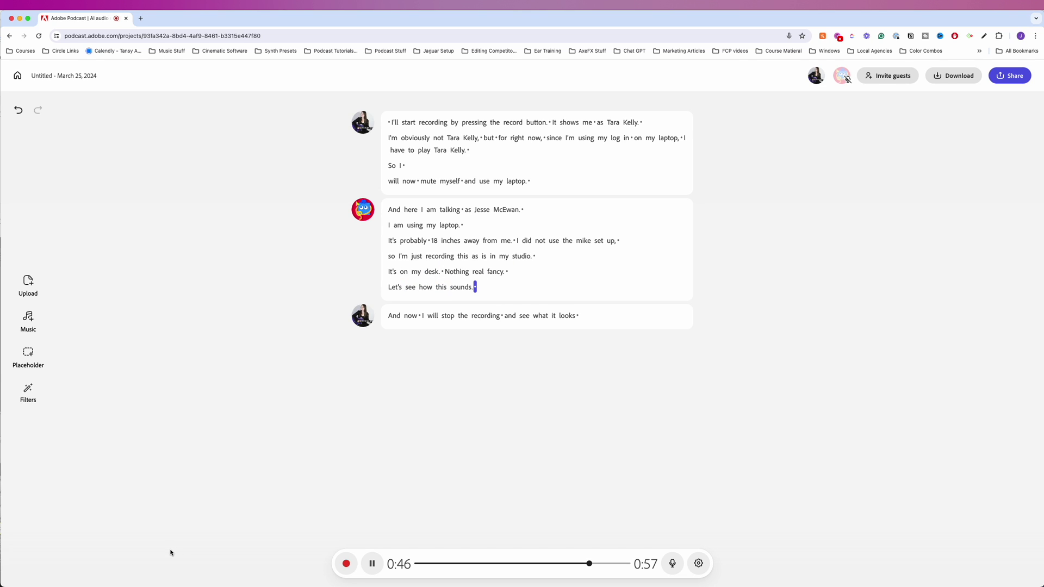
# Reset playback to the start and confirm Enhance speech is on in Filters.
pyautogui.click(29, 390)
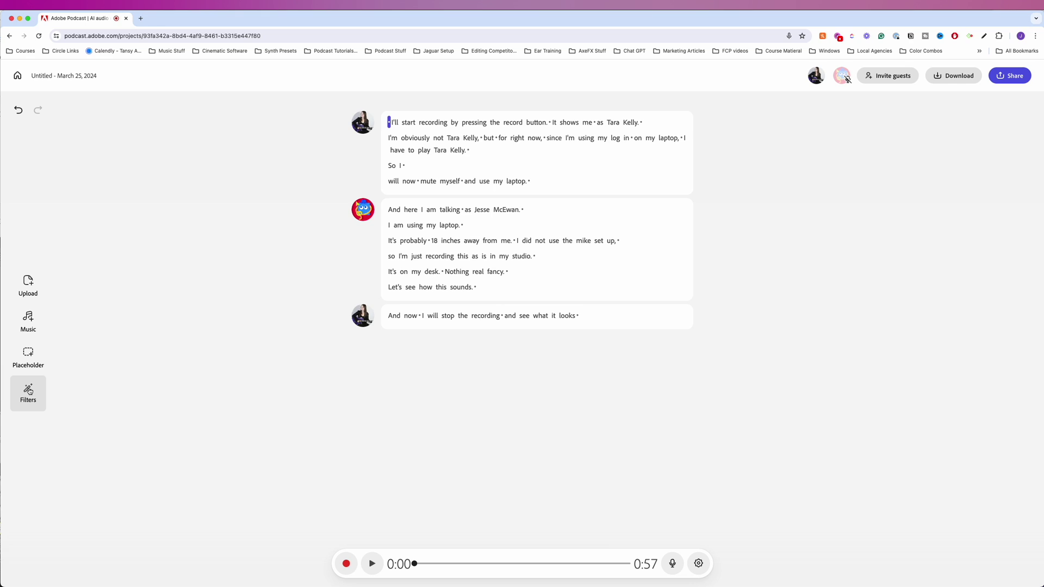
pyautogui.click(29, 390)
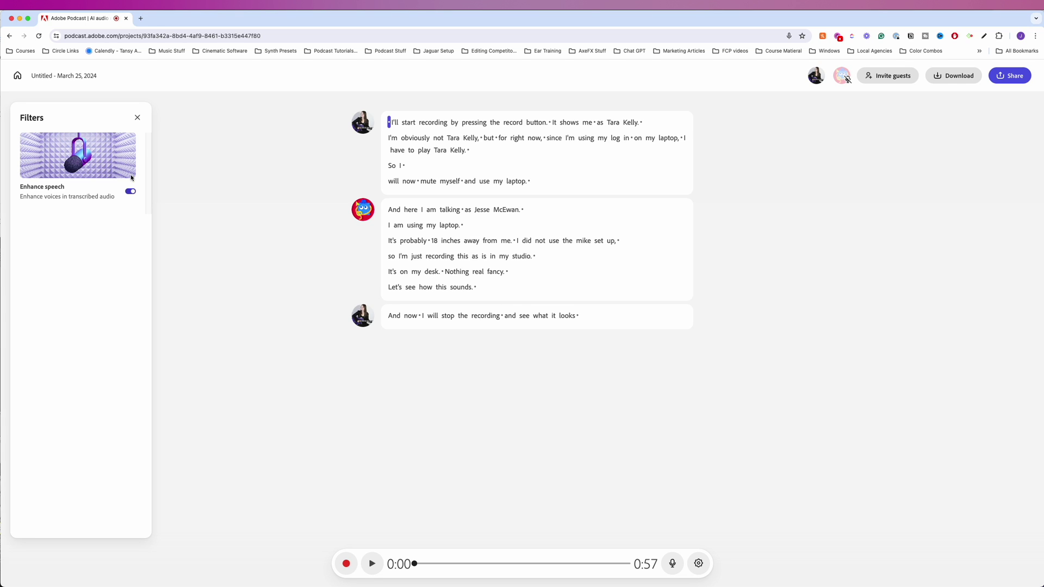
pyautogui.click(137, 118)
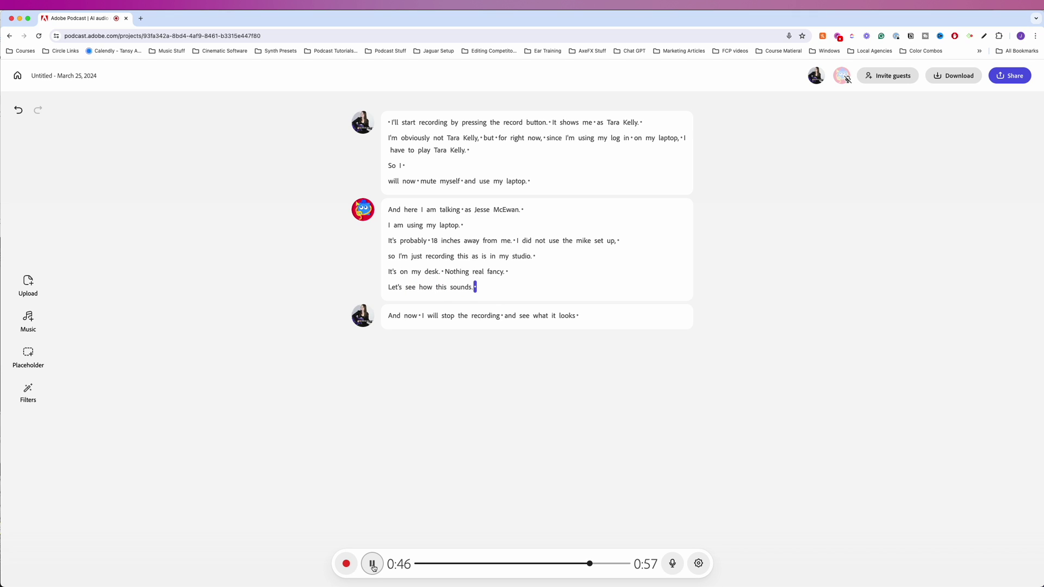
# Pause playback and delete the silent pause after "laptop." in the first block.
pyautogui.click(373, 564)
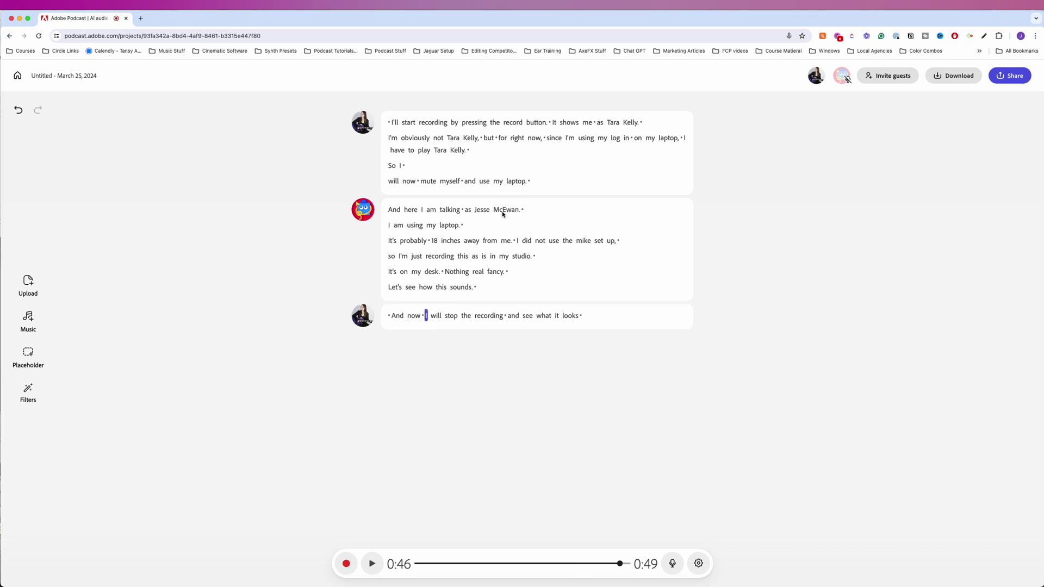
pyautogui.click(529, 181)
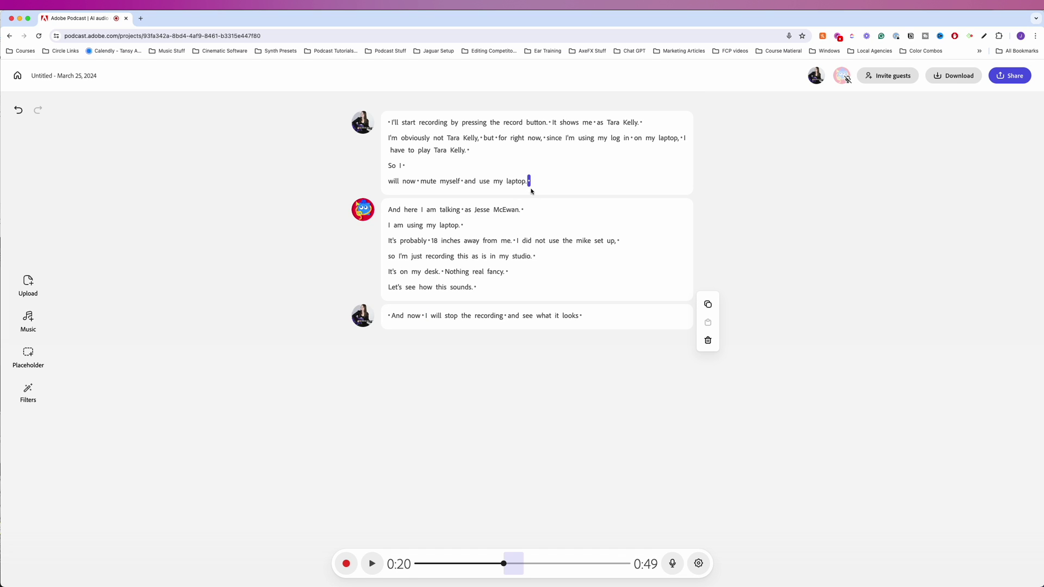
pyautogui.press('Delete')
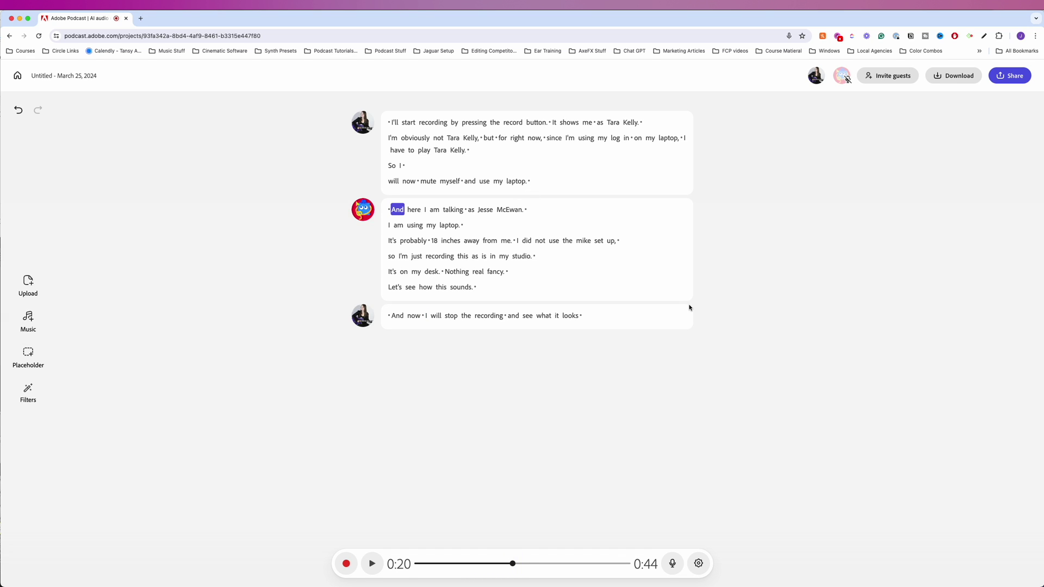
# Review the edit from "use" and "It's on my desk", then select the final "And".
pyautogui.click(482, 182)
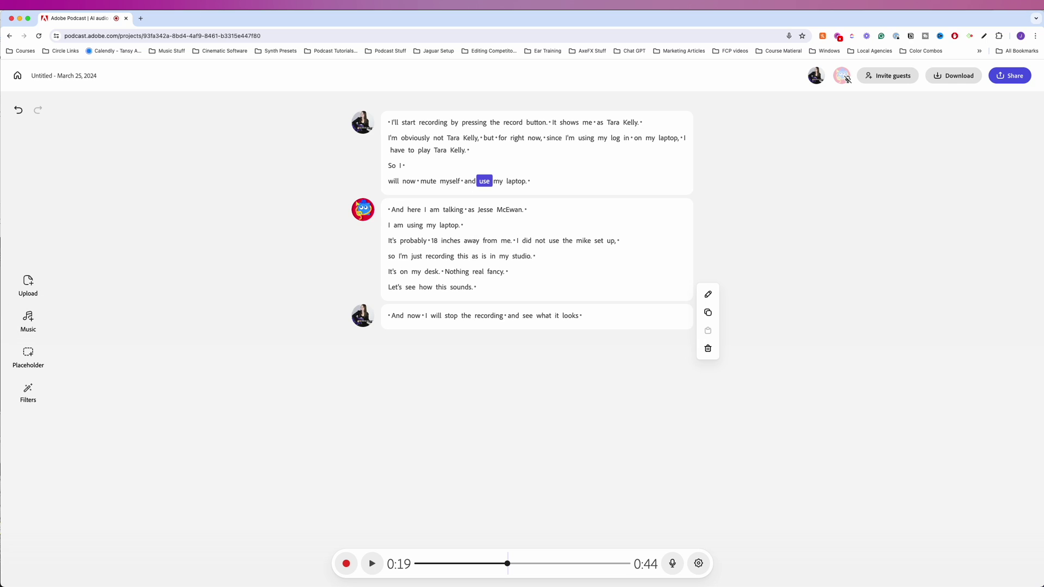
pyautogui.press('space')
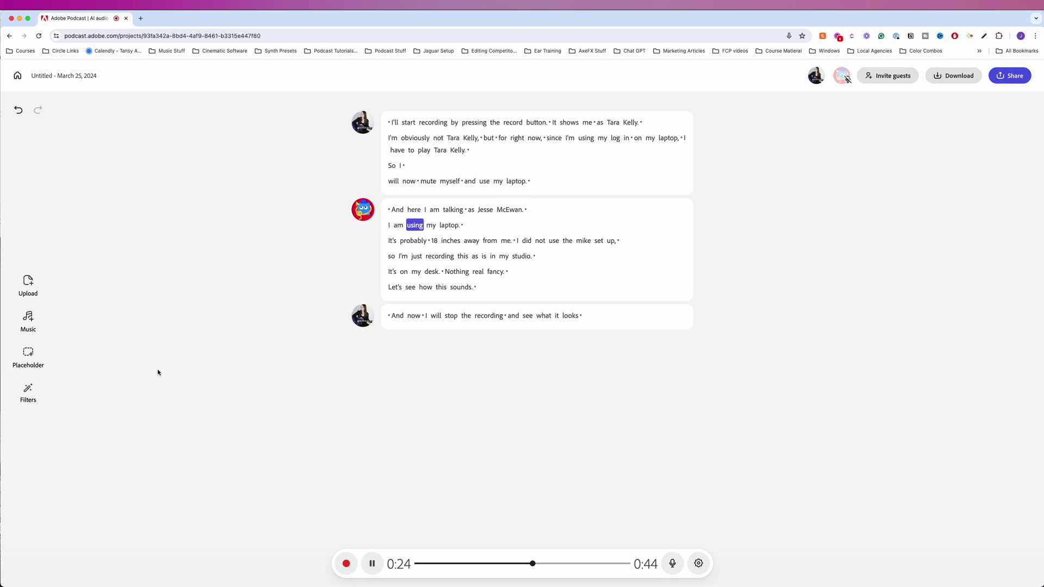
pyautogui.click(391, 273)
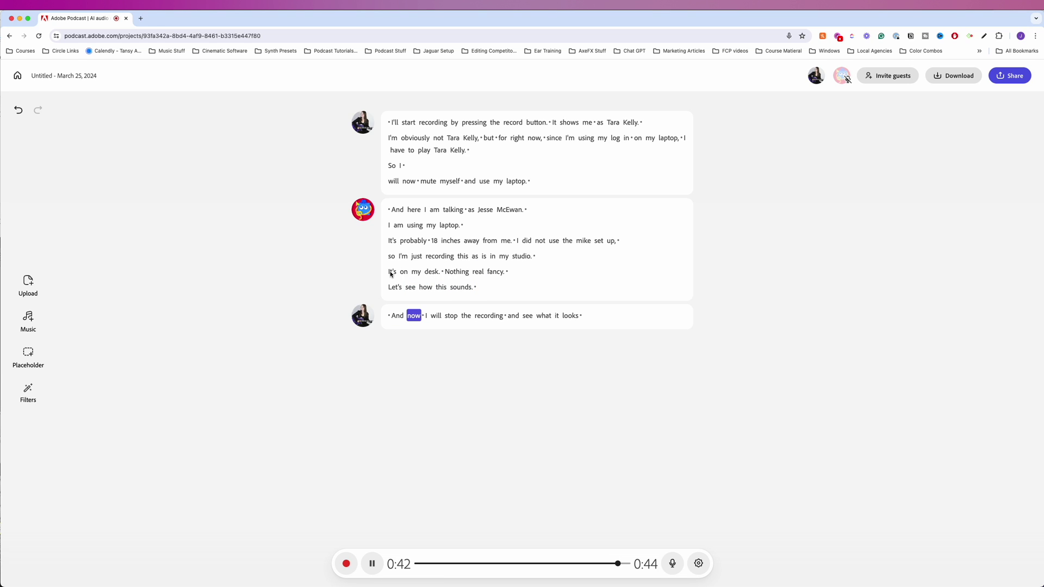
pyautogui.press('space')
pyautogui.doubleClick(395, 318)
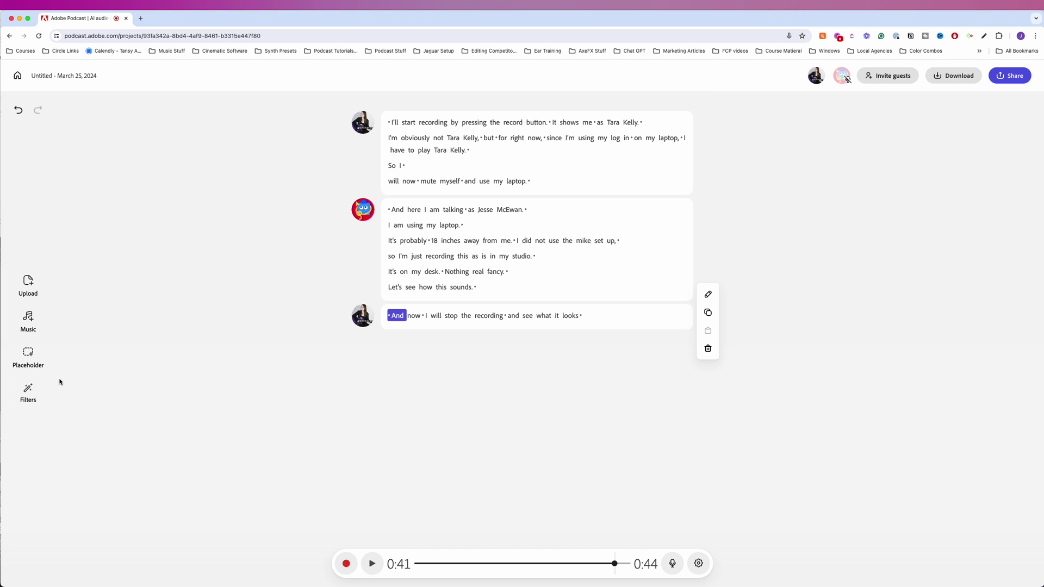
# Check in Filters that Enhance speech is off, then move playback to the opening word "I'll".
pyautogui.click(30, 393)
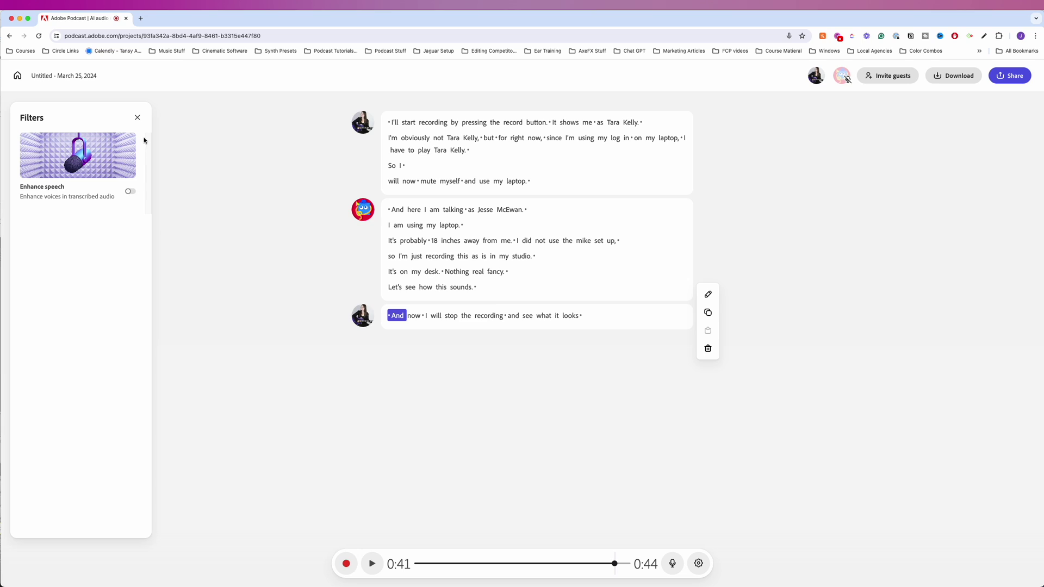
pyautogui.click(138, 119)
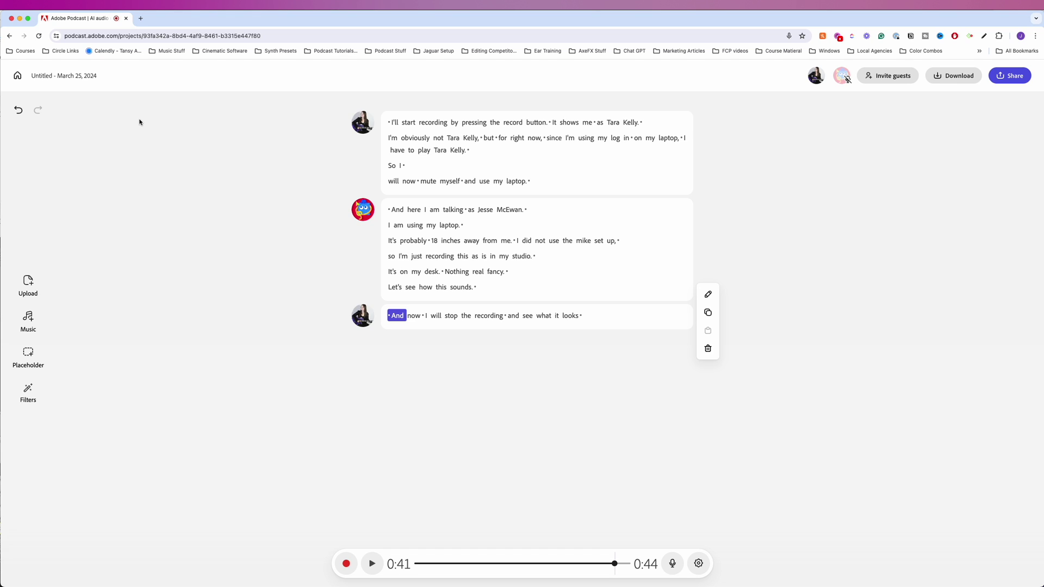
pyautogui.click(391, 124)
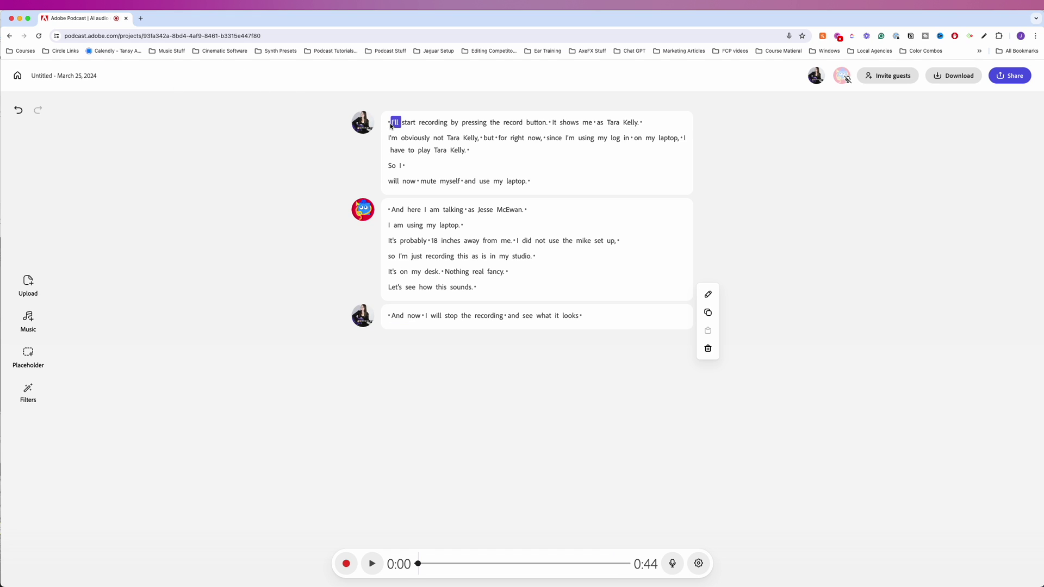
# Play the recording from the start with the Filters panel opened to enable Enhance speech.
pyautogui.click(373, 564)
pyautogui.click(28, 390)
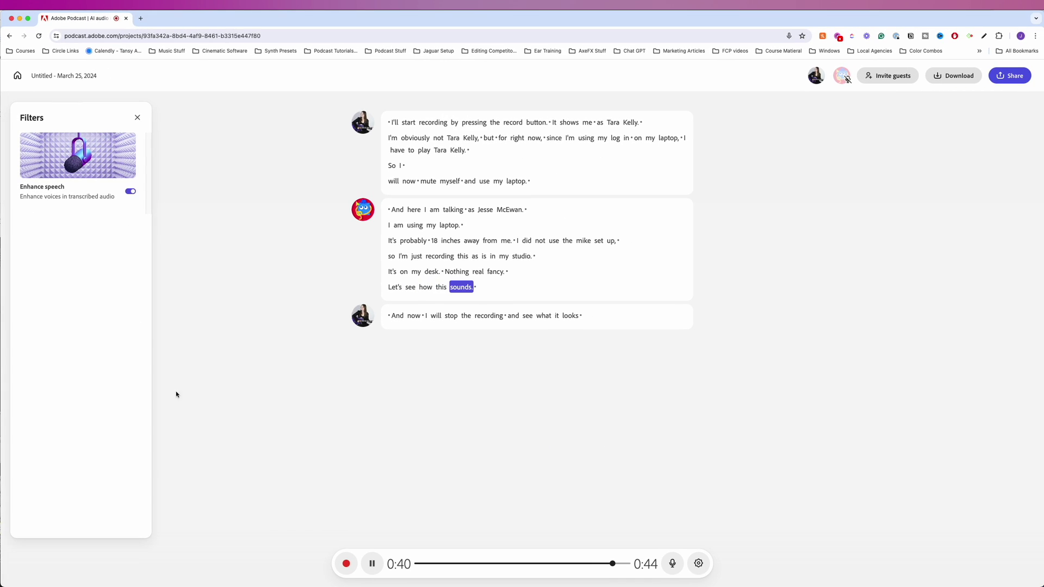
pyautogui.click(372, 565)
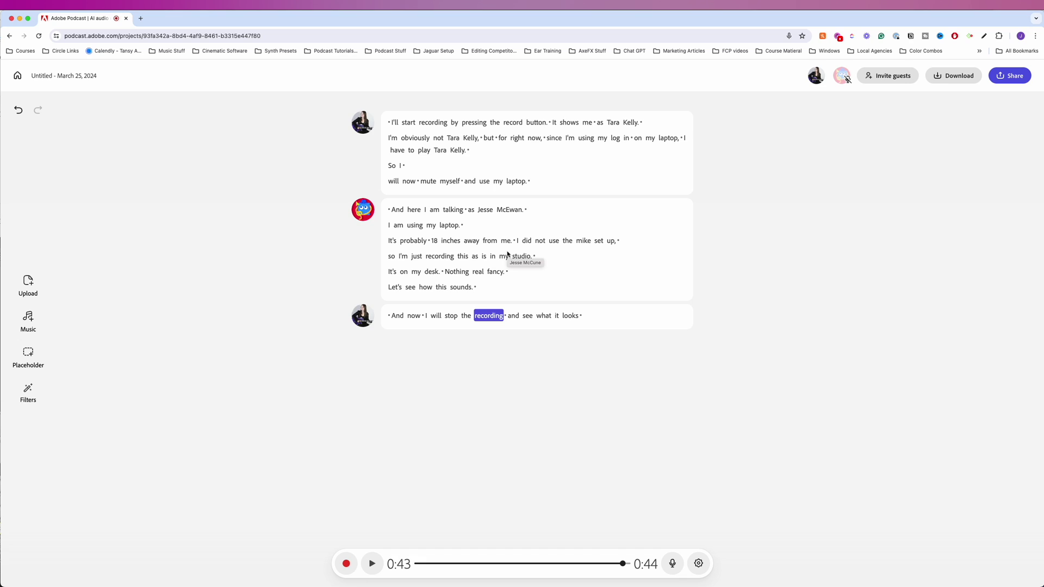
# Jump playback to "Let's" in the second speaker's block, then to "now" at 0:42.
pyautogui.click(392, 288)
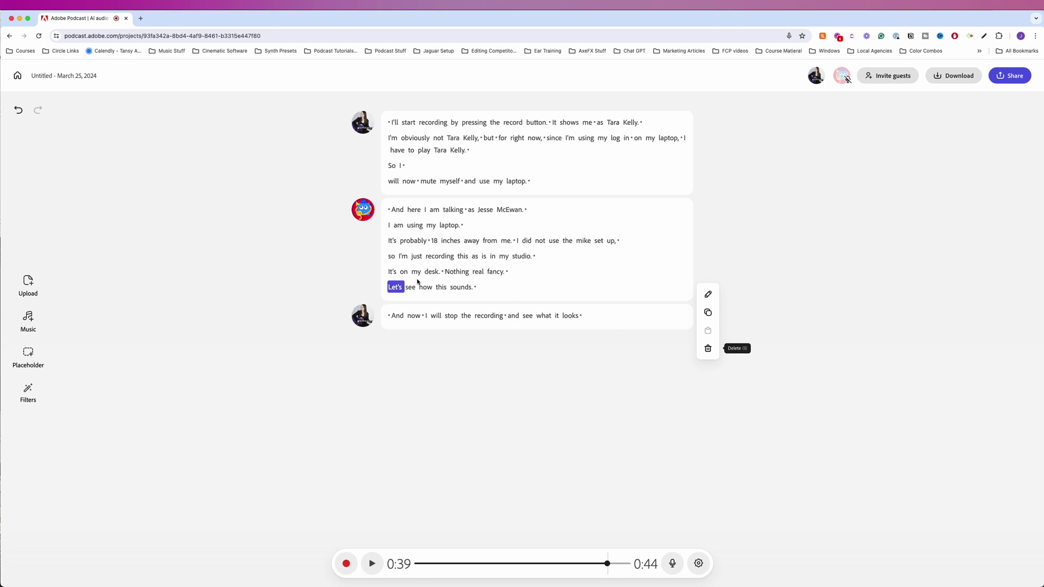
pyautogui.click(413, 316)
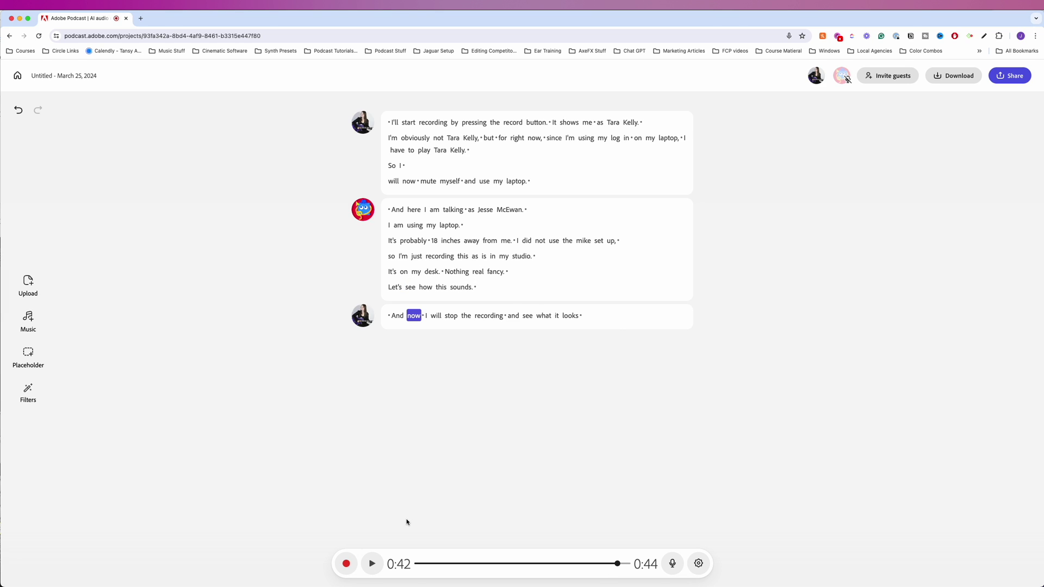